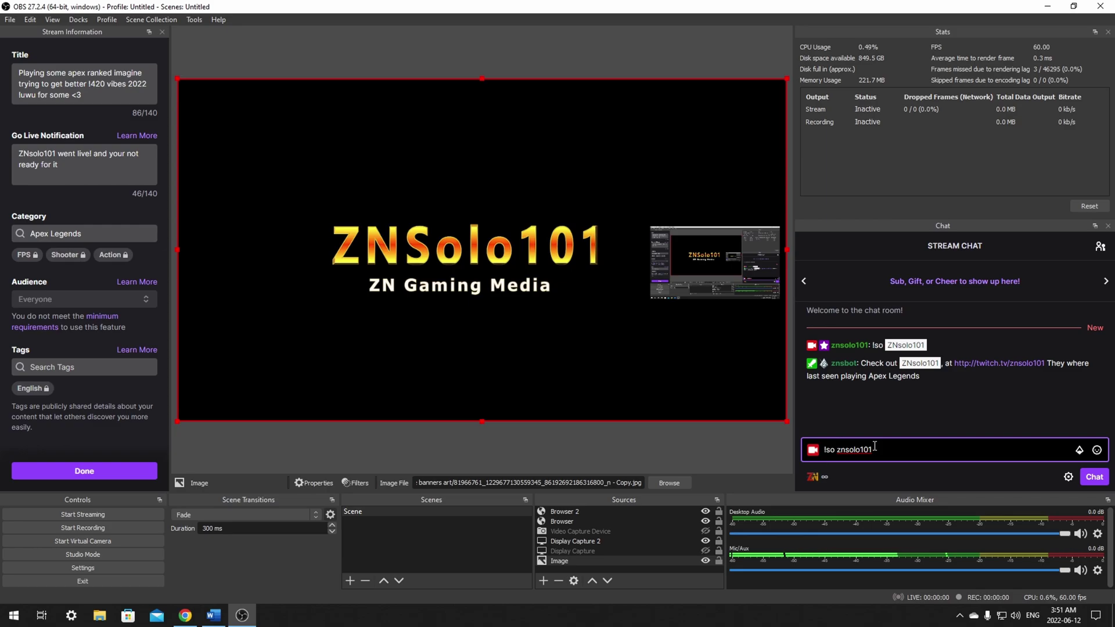
Step: Send the '!so znsolo101' shoutout command from the Stream Chat dock
key(Return)
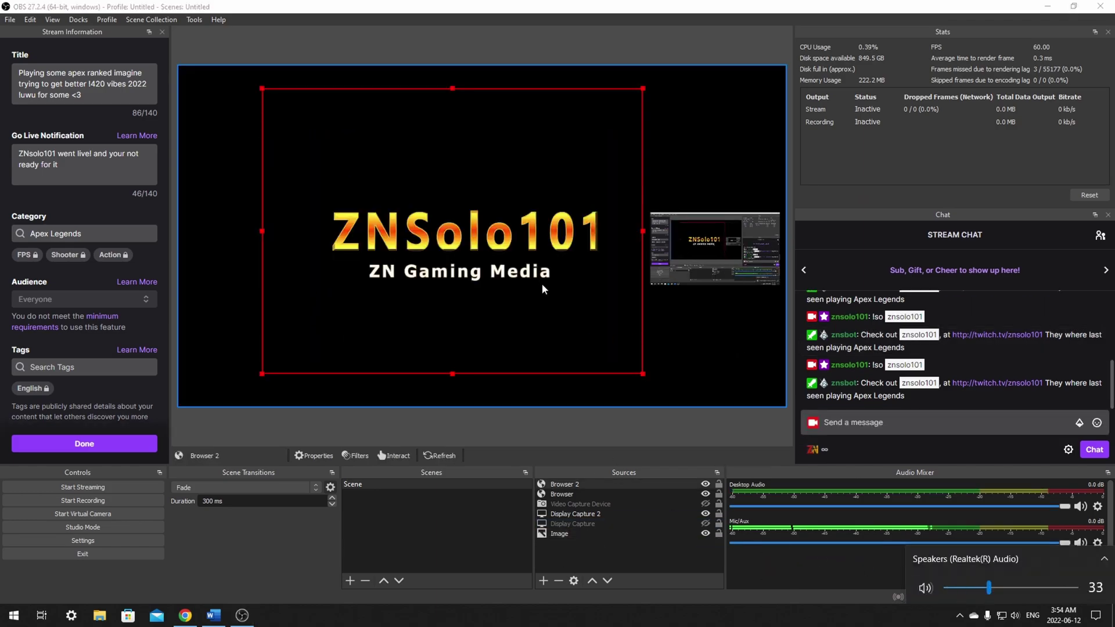
Step: Bring Chrome to the front to reach twitch.guru's Shout Out Player tool
click(183, 616)
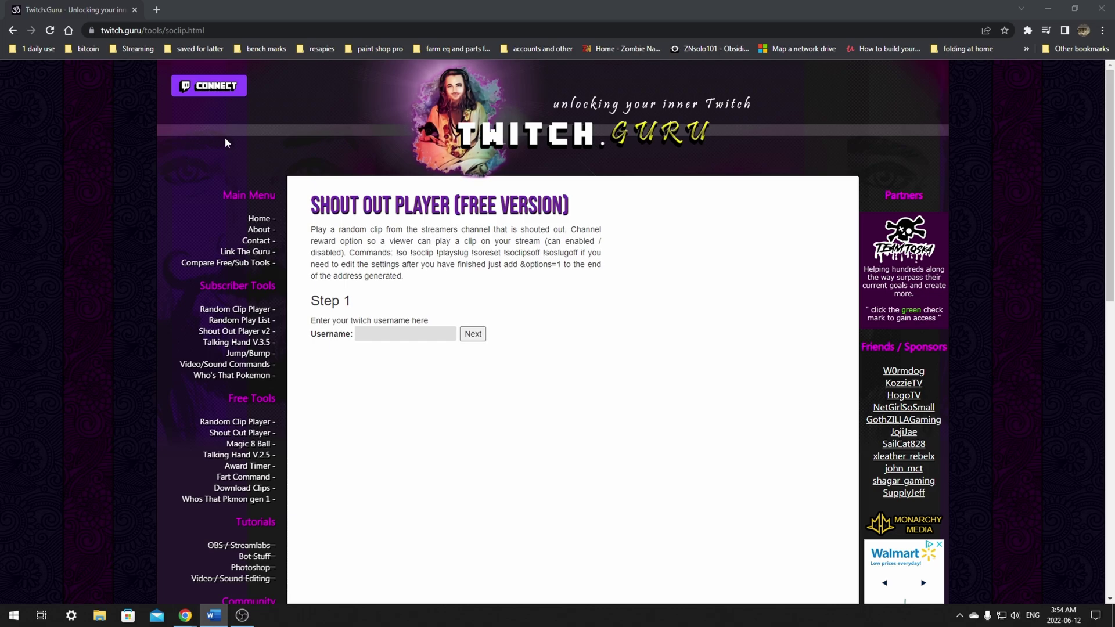
scroll(259, 194, down, 1)
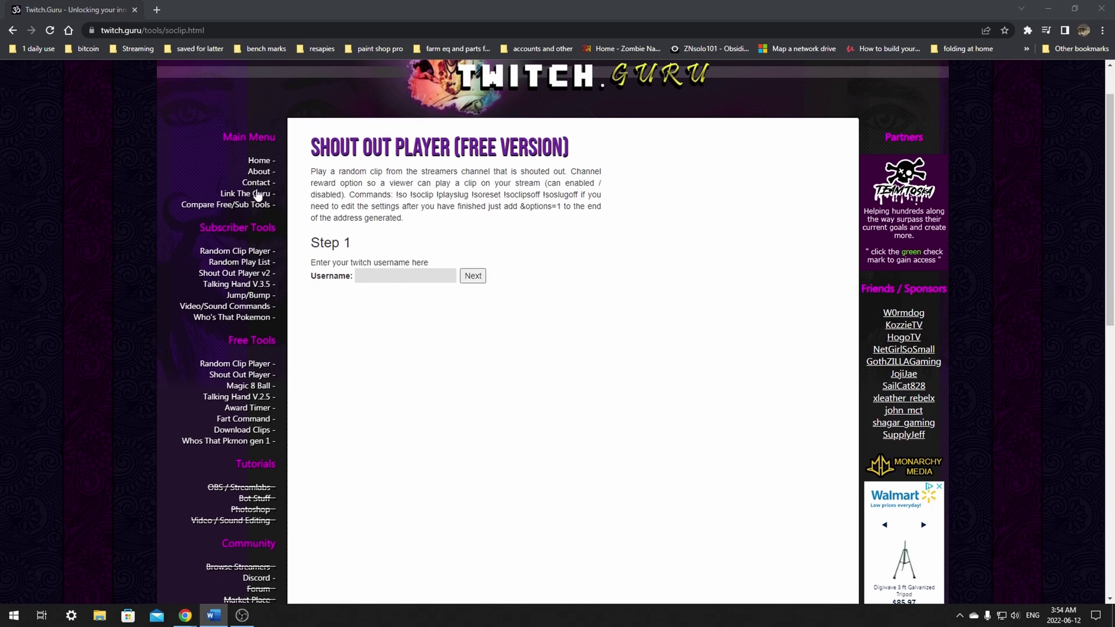
click(241, 377)
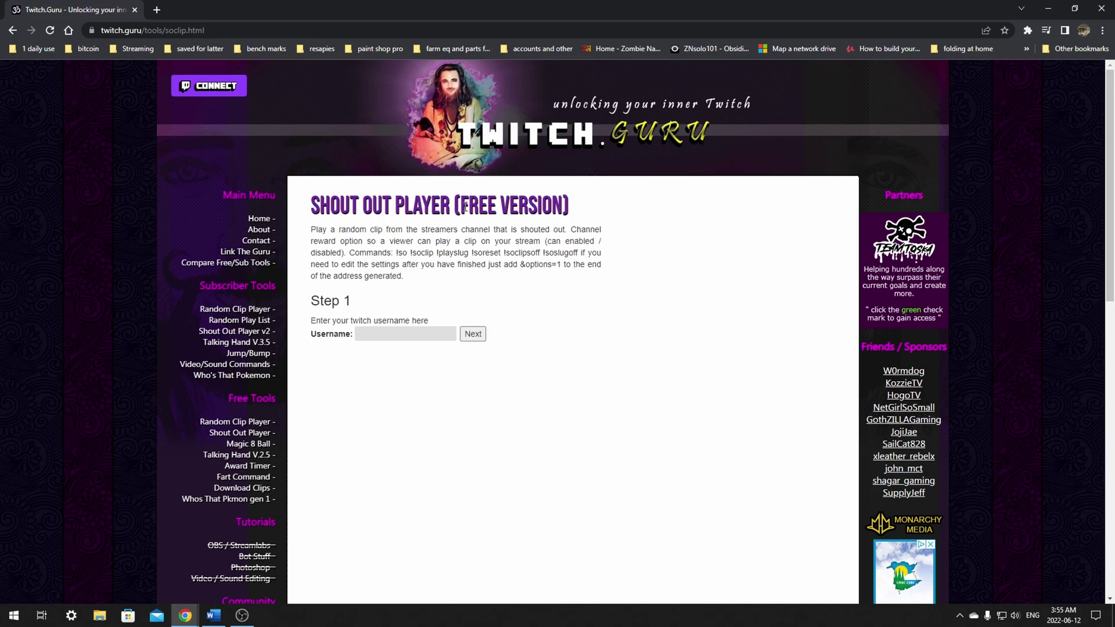
drag(460, 210, 570, 205)
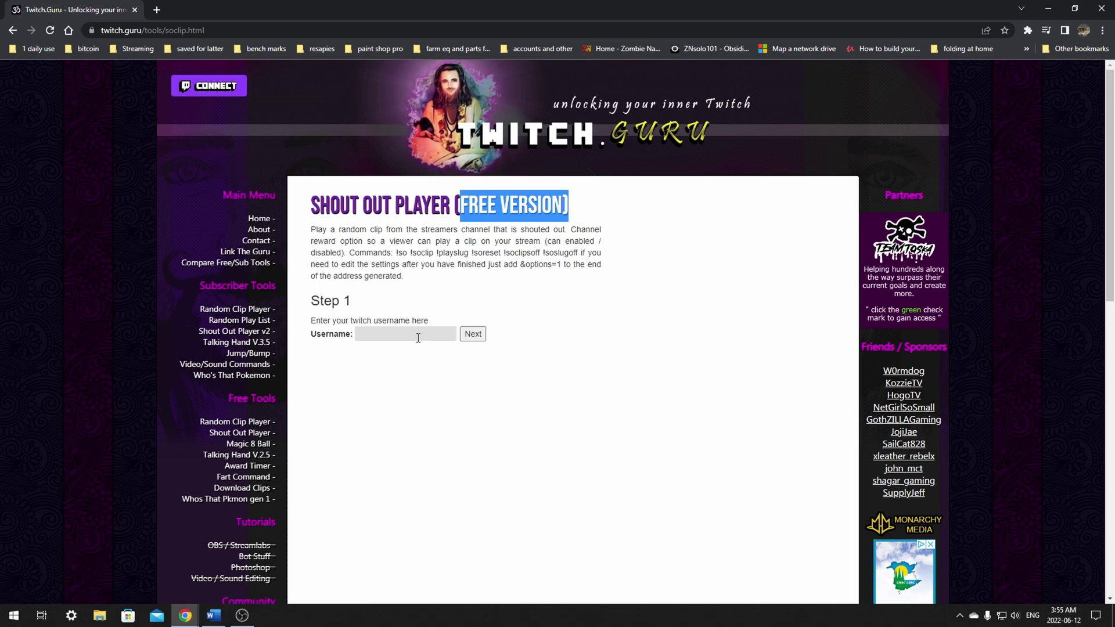
click(387, 335)
text(znsolo101)
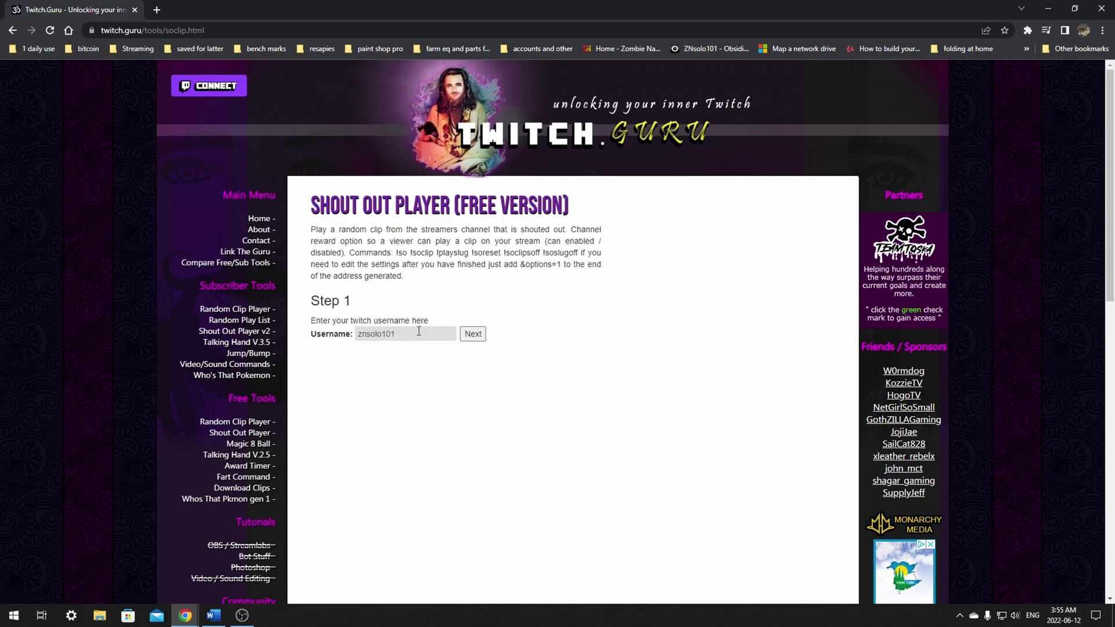
click(472, 334)
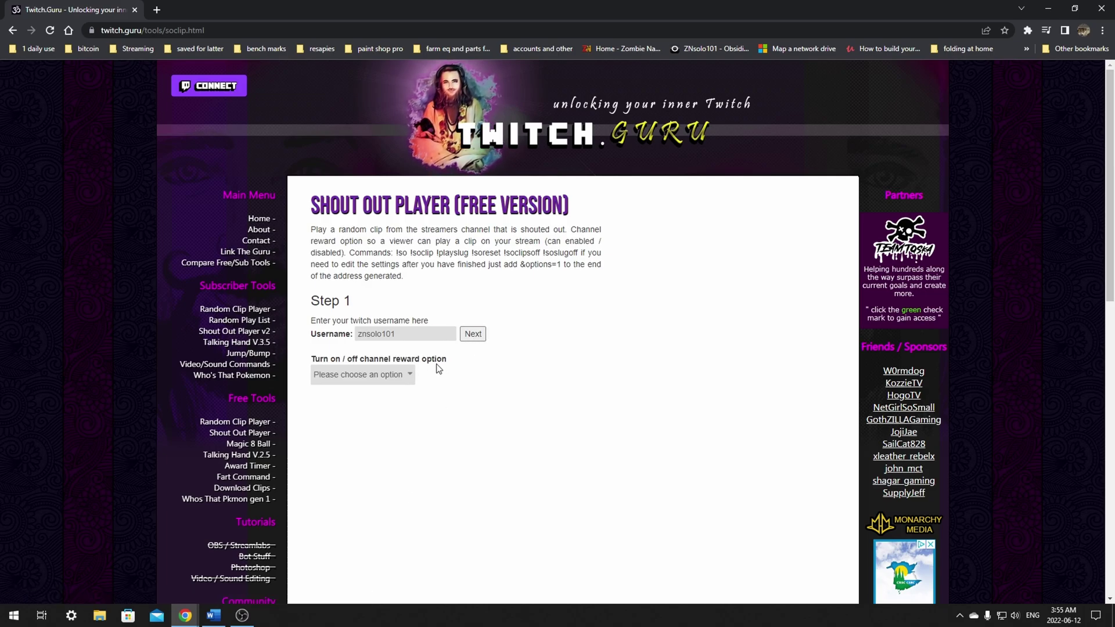
click(403, 374)
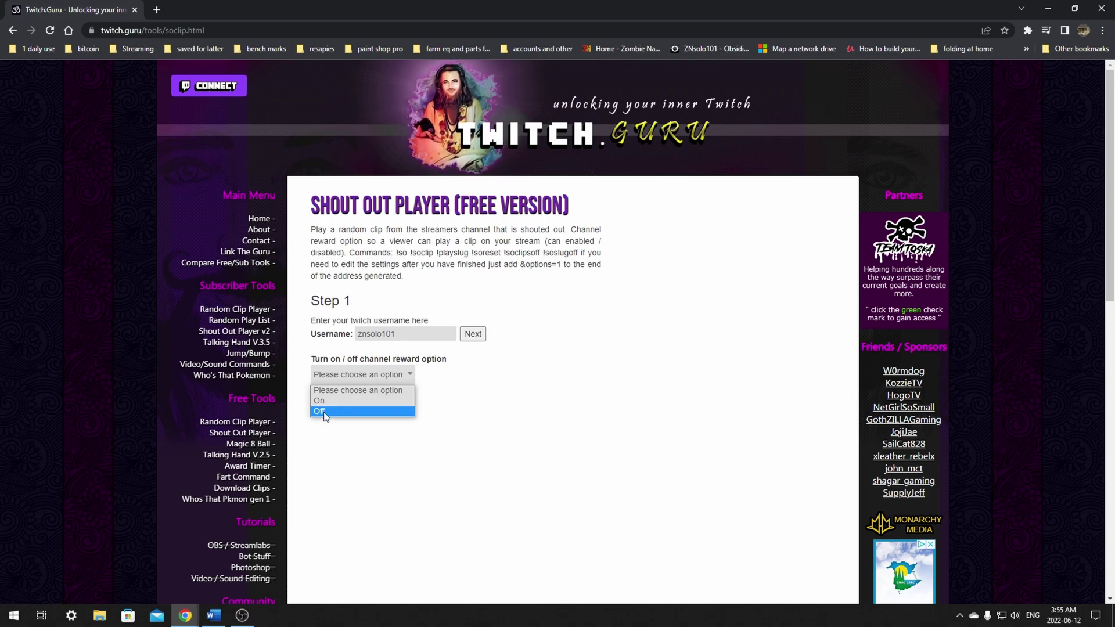
click(324, 412)
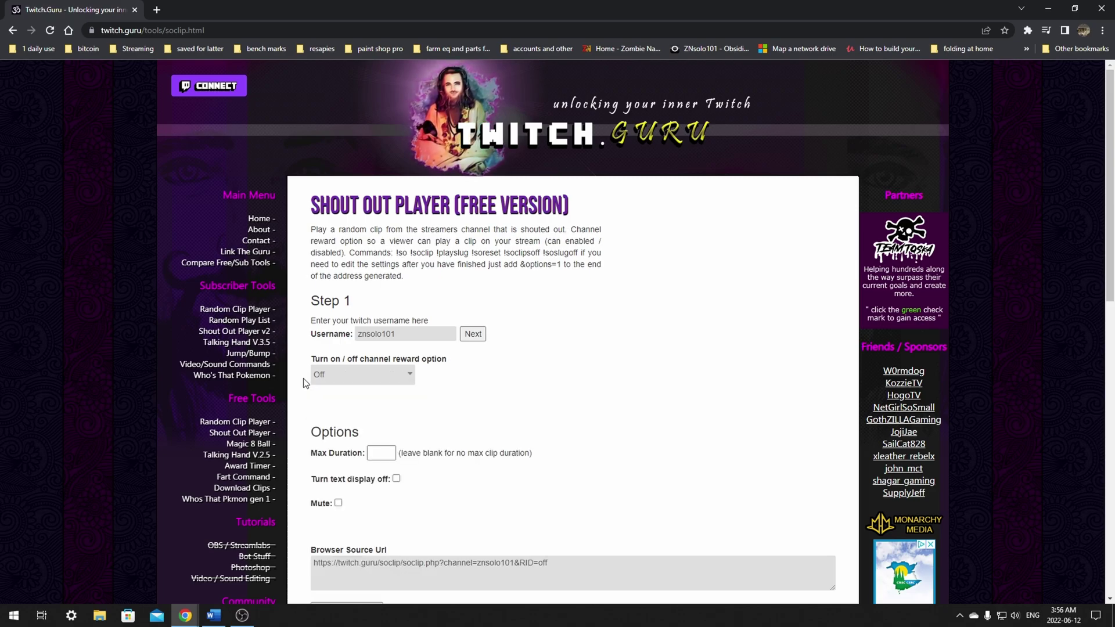
scroll(500, 364, down, 2)
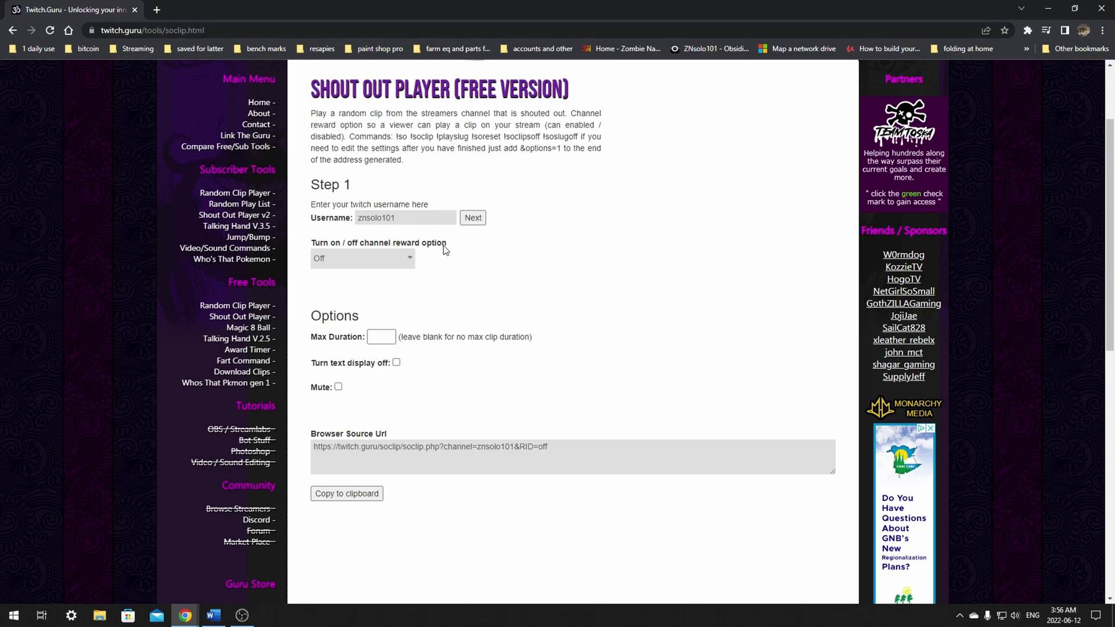
scroll(356, 188, down, 1)
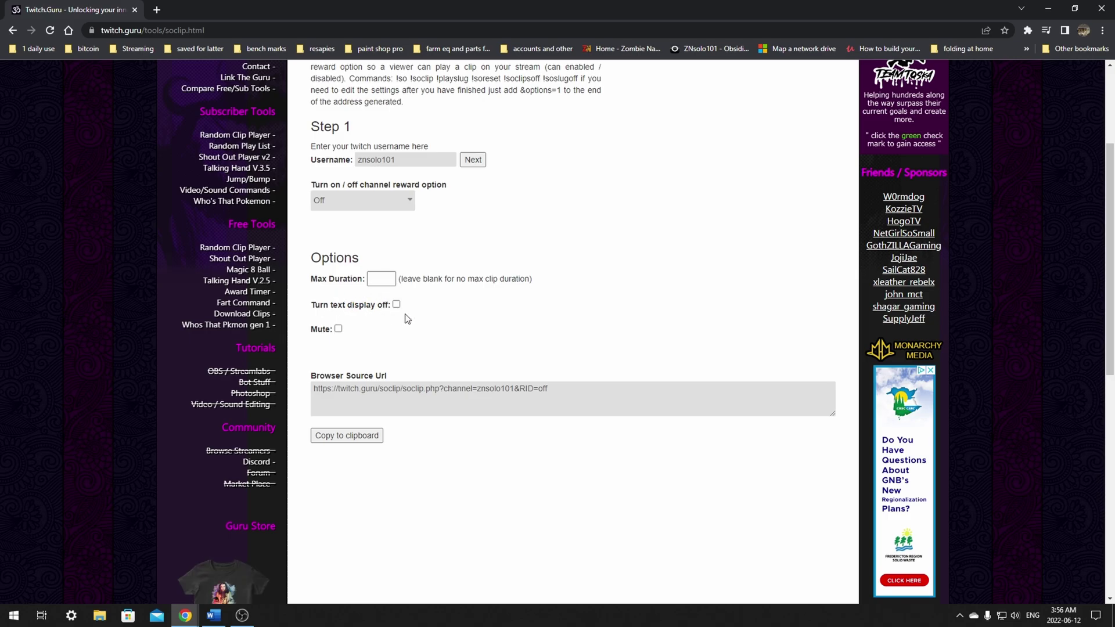
Step: Copy the Browser Source URL using its 'Copy to clipboard' button
click(366, 436)
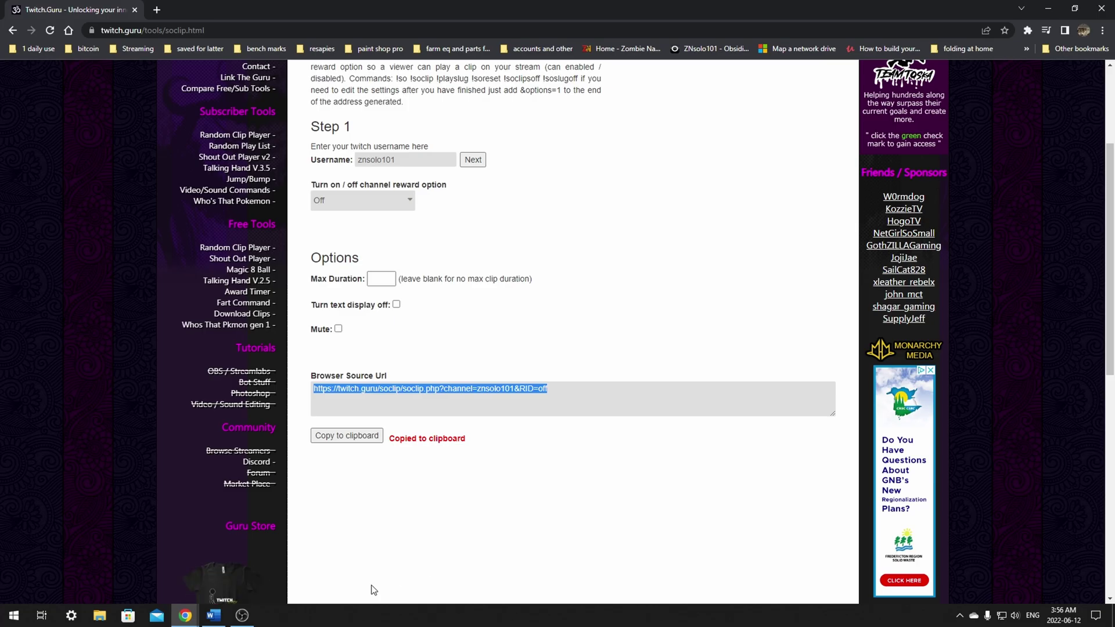
Step: Back in OBS, delete the Browser 2 source and add a new Browser source
click(242, 616)
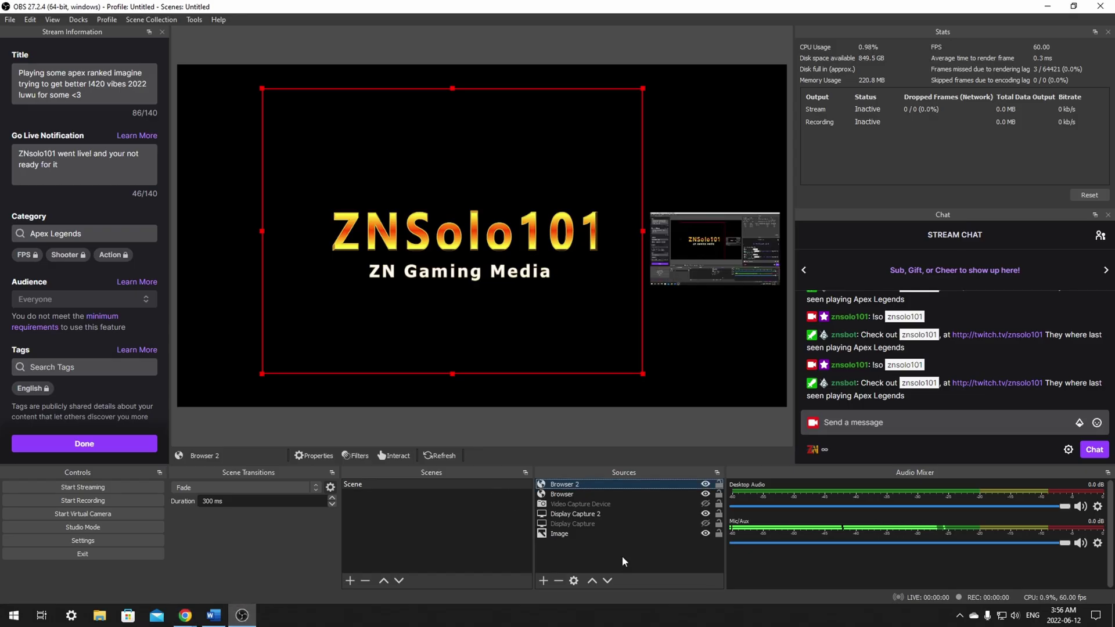
click(559, 581)
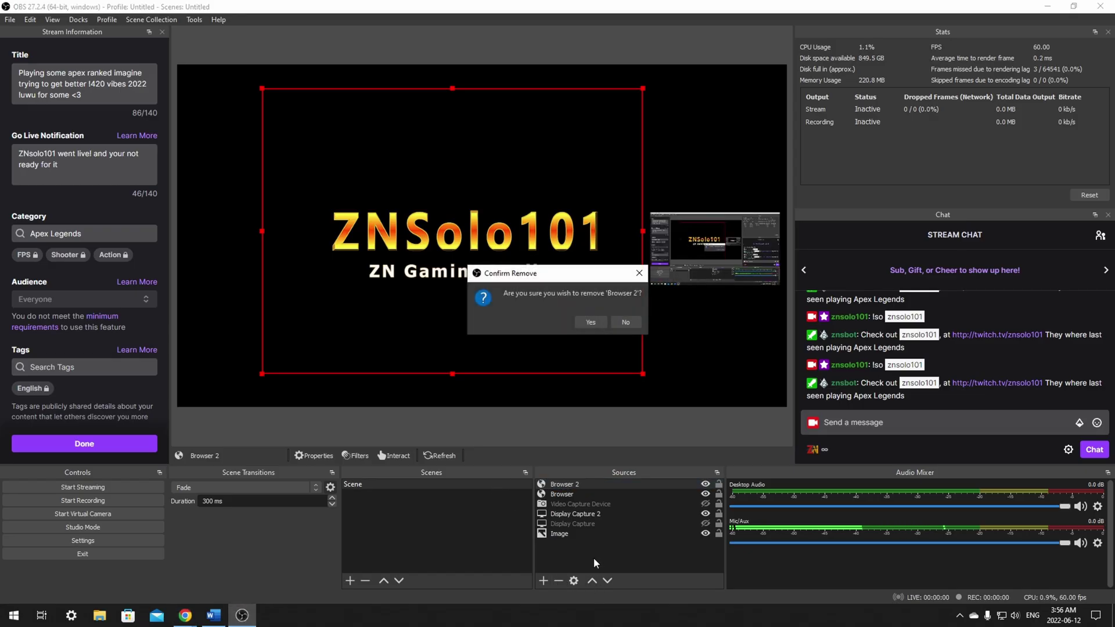
click(589, 323)
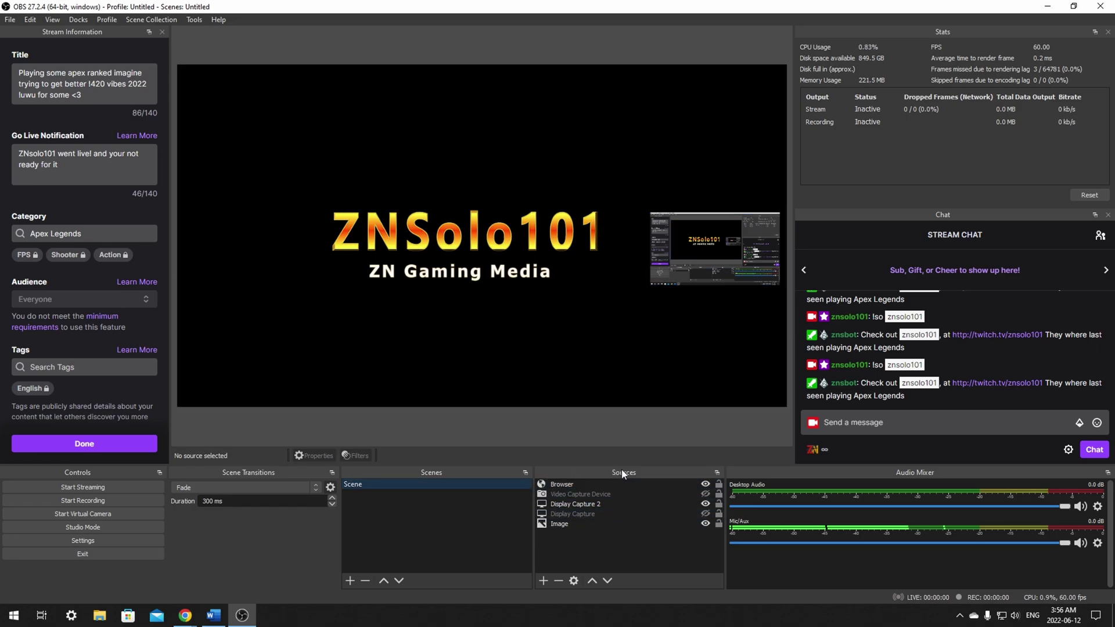
click(543, 579)
click(584, 404)
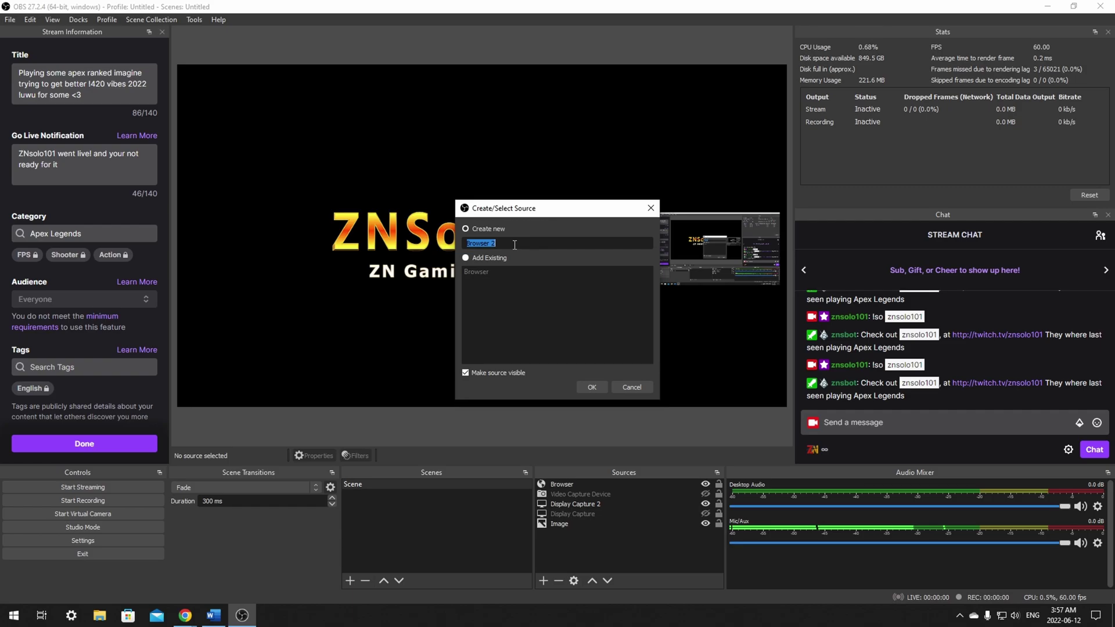
text(shoutut)
Step: Create the 'shoutout' source, replace its URL with the copied twitch.guru link, and confirm
click(586, 384)
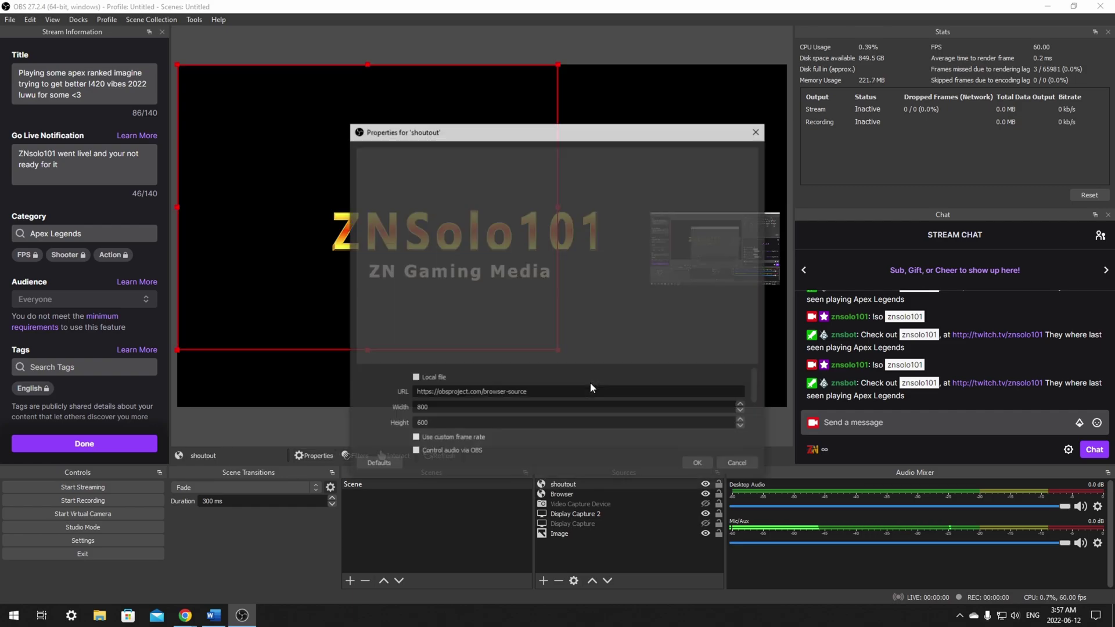
drag(567, 393, 410, 392)
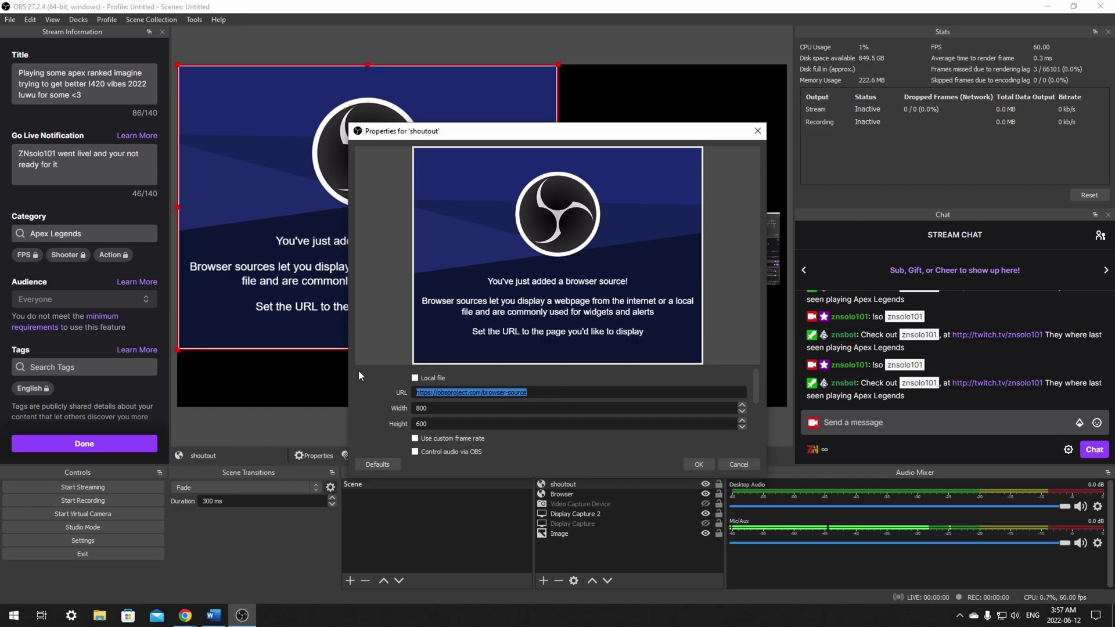
key(ctrl+v)
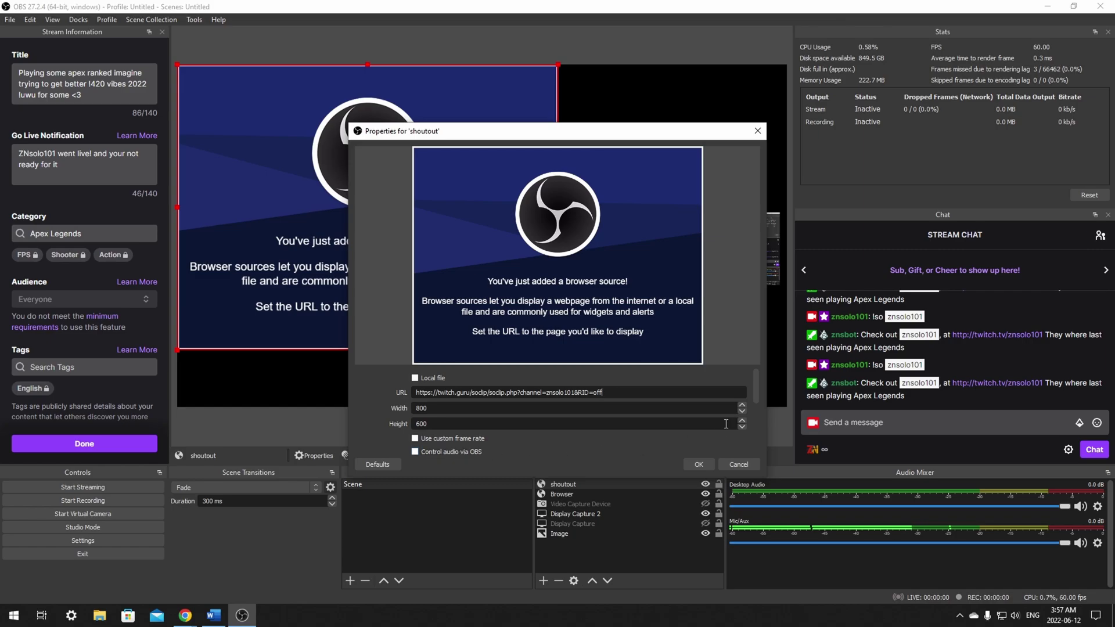
mouse_move(756, 392)
mouse_down()
mouse_move(766, 430)
mouse_move(757, 443)
mouse_up()
click(698, 464)
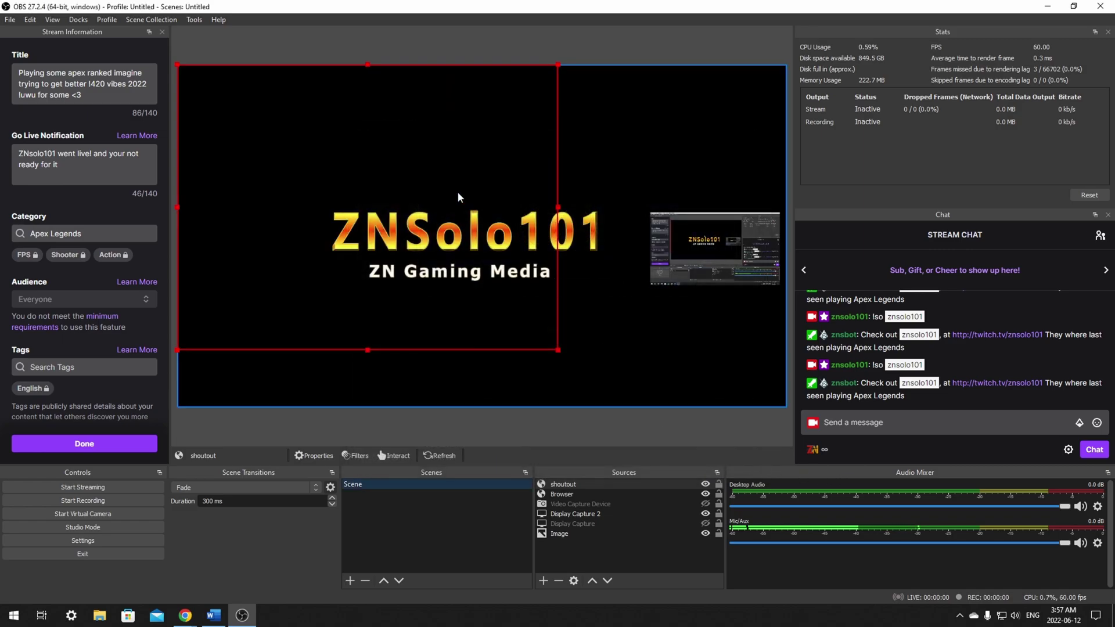
Step: Move the shoutout box to the canvas centre and send '!so' in chat to trigger a clip
mouse_move(341, 127)
mouse_down()
mouse_move(369, 144)
mouse_move(446, 156)
mouse_up()
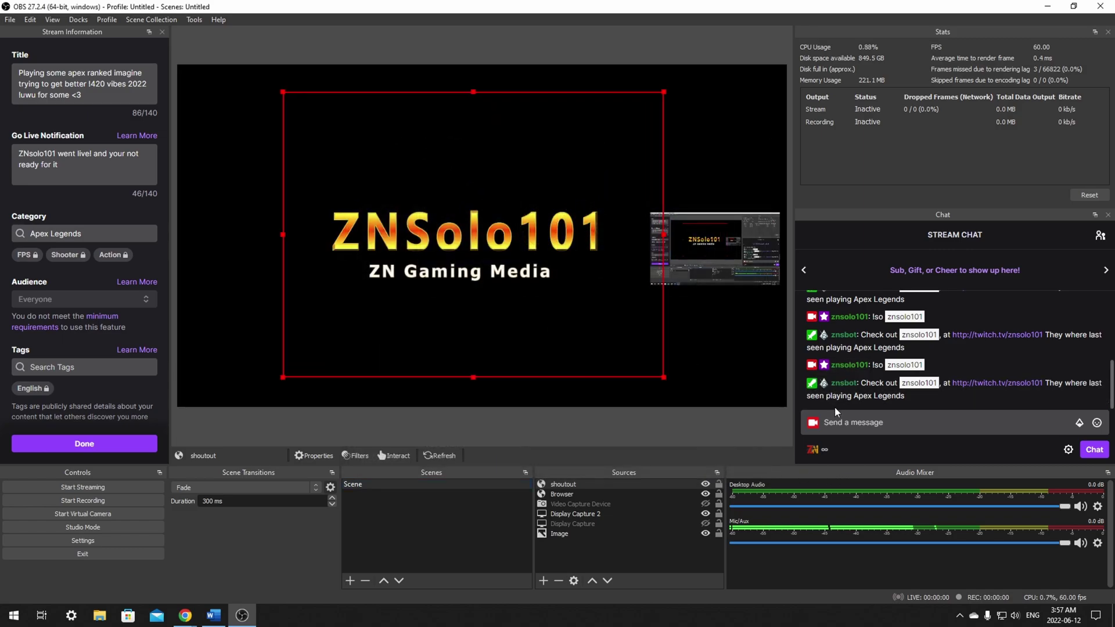
click(836, 418)
text(!so)
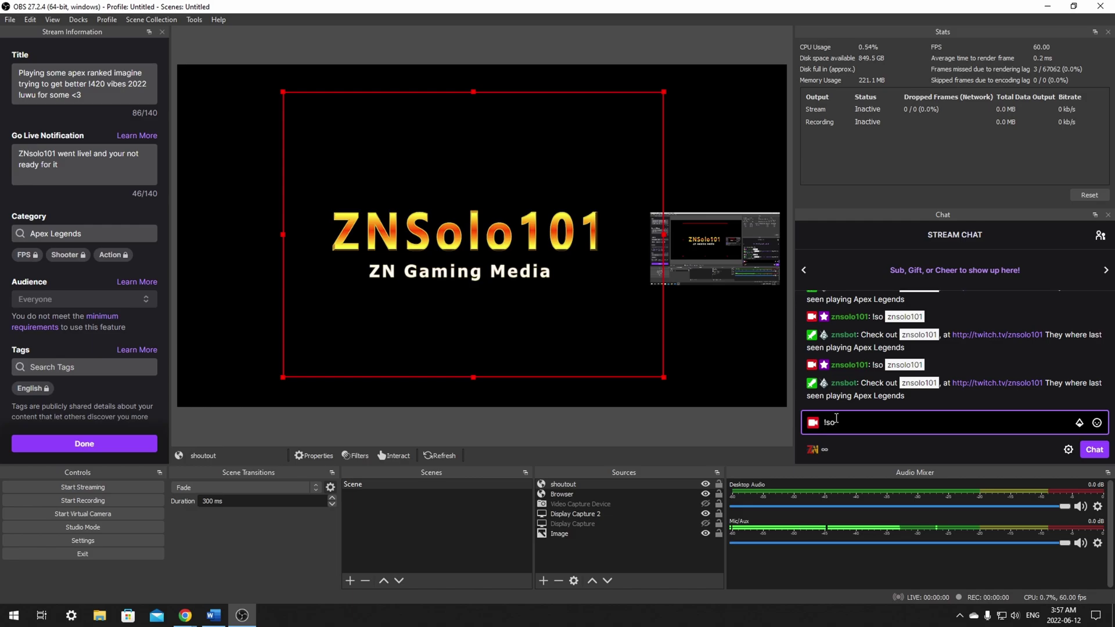
key(Return)
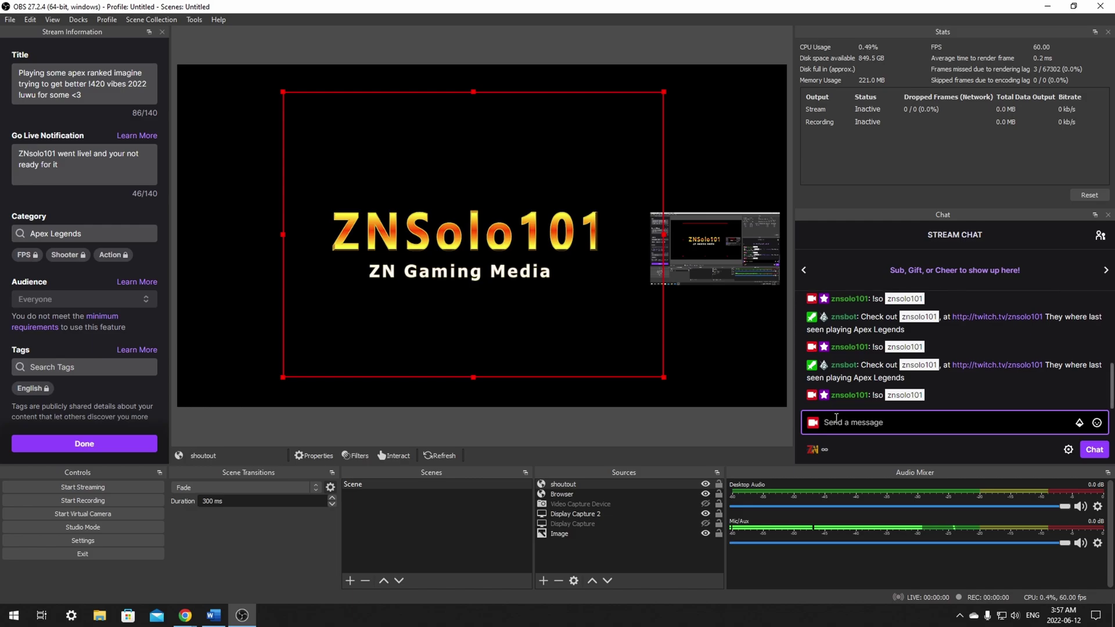
click(987, 616)
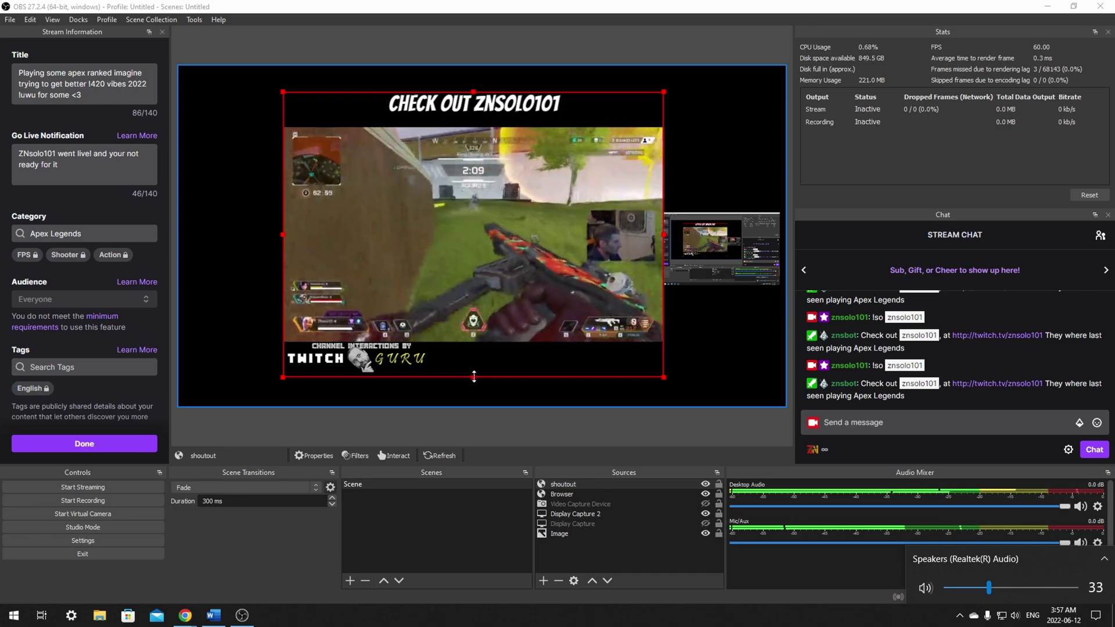
Step: Crop the Channel Interactions bar off the clip's bottom, reposition the clip, and deselect it
drag(474, 376, 474, 342)
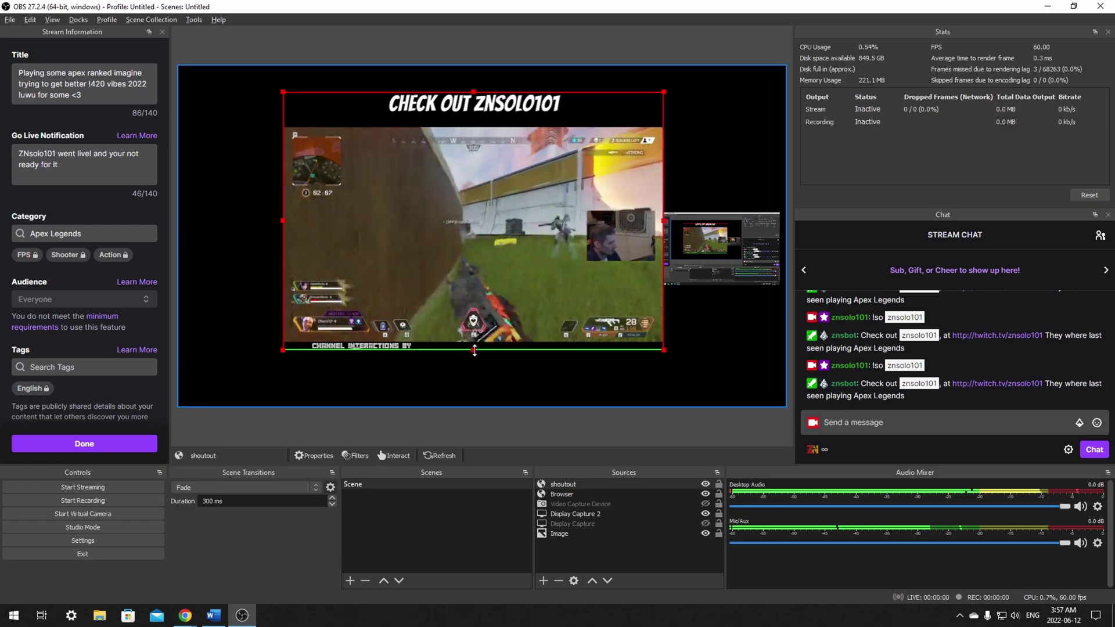
drag(496, 169, 492, 169)
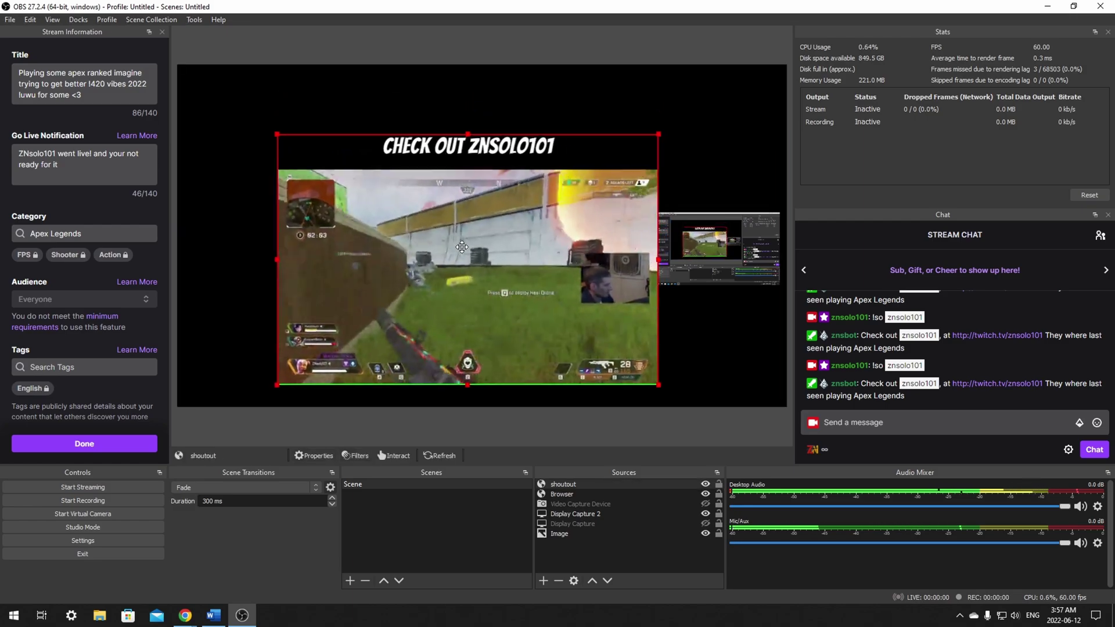
click(738, 367)
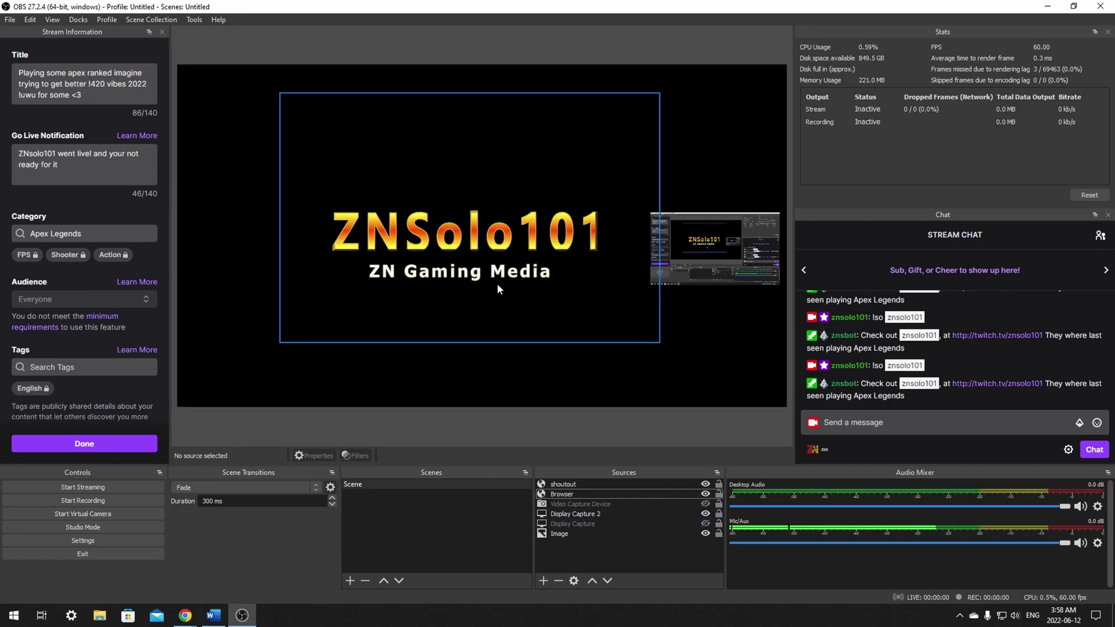
Step: Select the shoutout source, then the Browser source, in the Sources dock
click(567, 485)
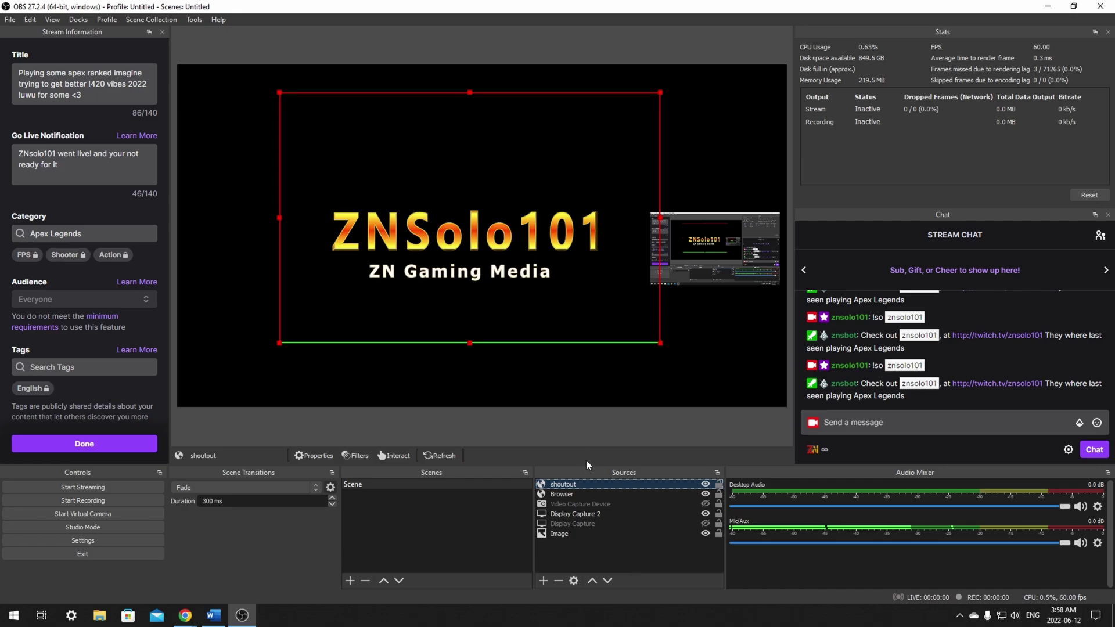
click(565, 495)
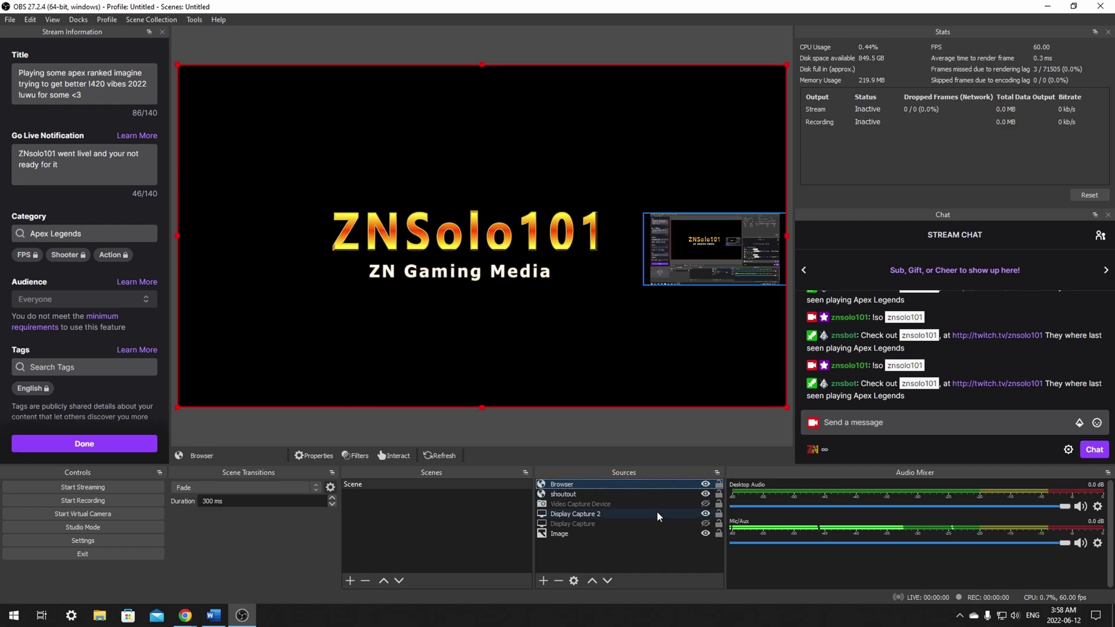